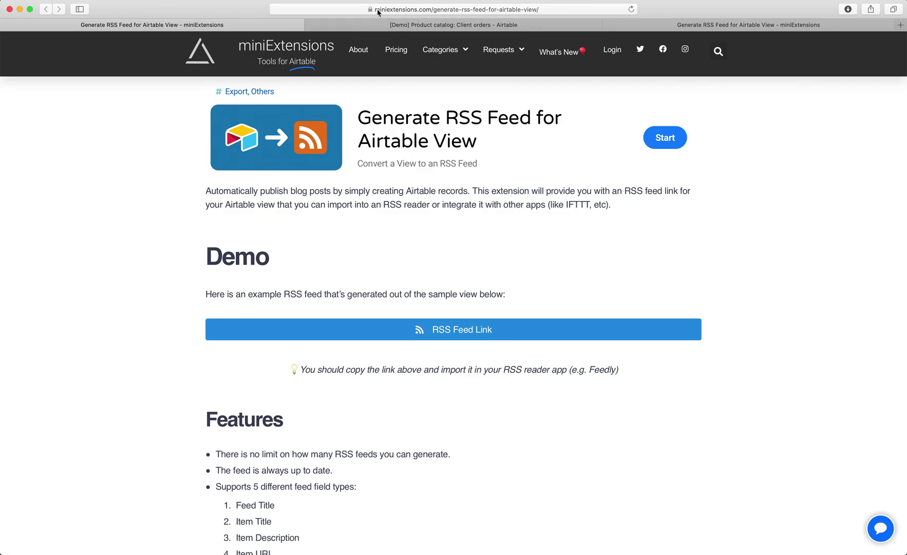
Switch to the '[Demo] Product catalog: Client orders - Airtable' tab to view the six order records.
{"action": "left_click", "coordinate": [472, 25]}
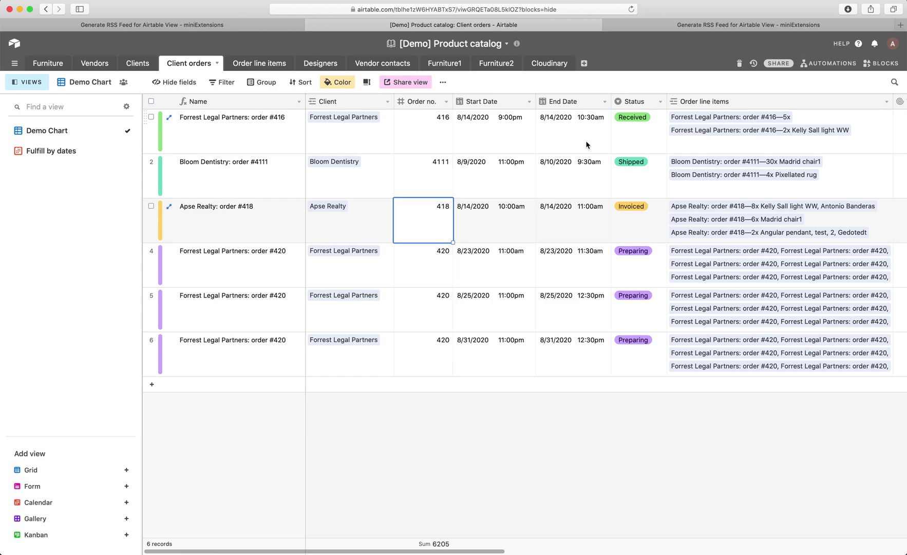
Bring Fluent Reader's All articles window in front of the browser and reposition it over the grid.
{"action": "key", "text": "super+Tab"}
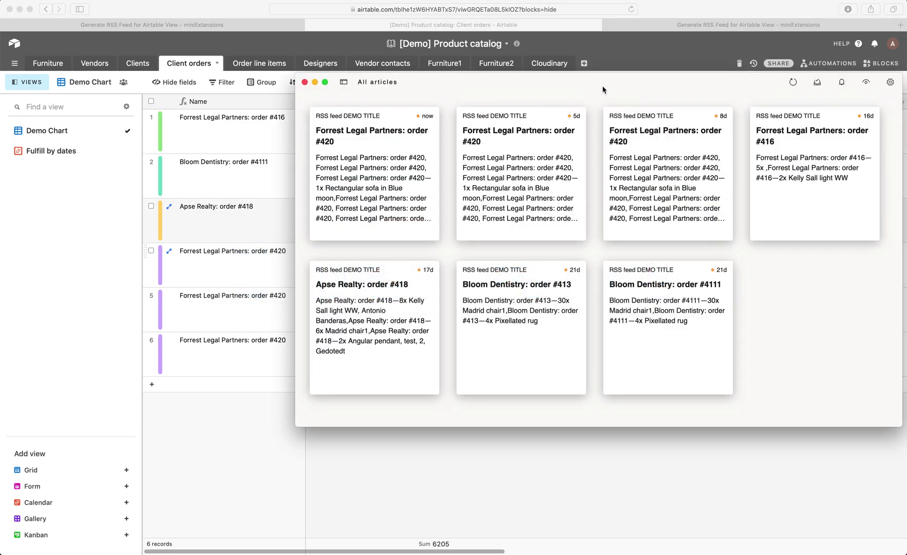
{"action": "mouse_move", "coordinate": [602, 88]}
{"action": "left_mouse_down"}
{"action": "mouse_move", "coordinate": [569, 88]}
{"action": "mouse_move", "coordinate": [608, 86]}
{"action": "left_mouse_up"}
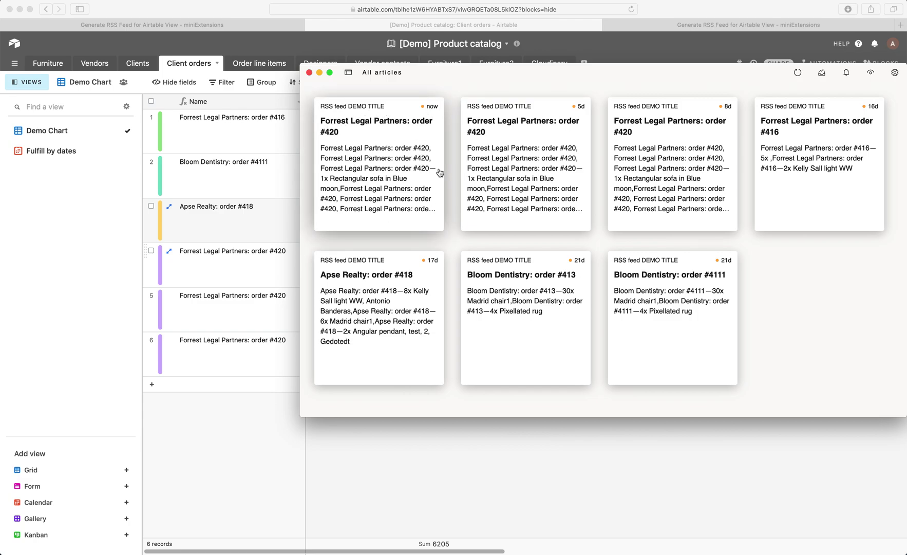
Point the RSS feed at the Furniture table of the Update Existing Records With Form base, leaving the view unset.
{"action": "left_click", "coordinate": [652, 28]}
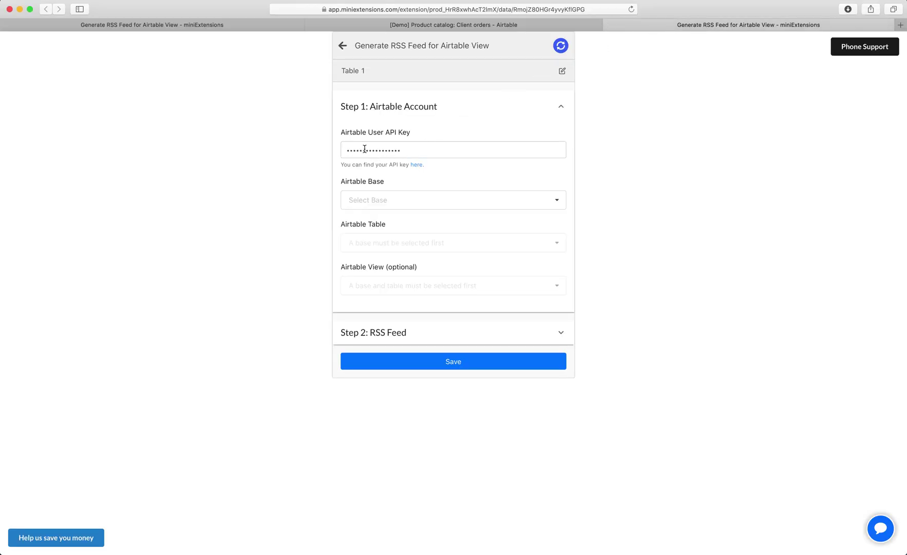
{"action": "left_click", "coordinate": [405, 198]}
{"action": "scroll", "coordinate": [405, 243], "scroll_direction": "down", "scroll_amount": 3}
{"action": "left_click", "coordinate": [396, 252]}
{"action": "left_click", "coordinate": [374, 241]}
{"action": "left_click", "coordinate": [379, 263]}
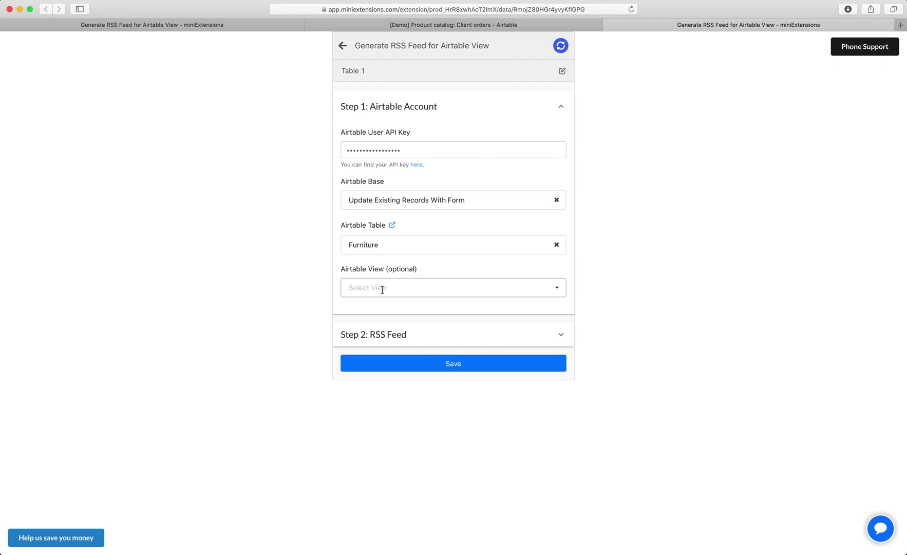
{"action": "left_click", "coordinate": [382, 289]}
{"action": "left_click", "coordinate": [283, 291]}
Expand the RSS feed settings and title the feed 'Demo RSS FEed'.
{"action": "left_click", "coordinate": [386, 331]}
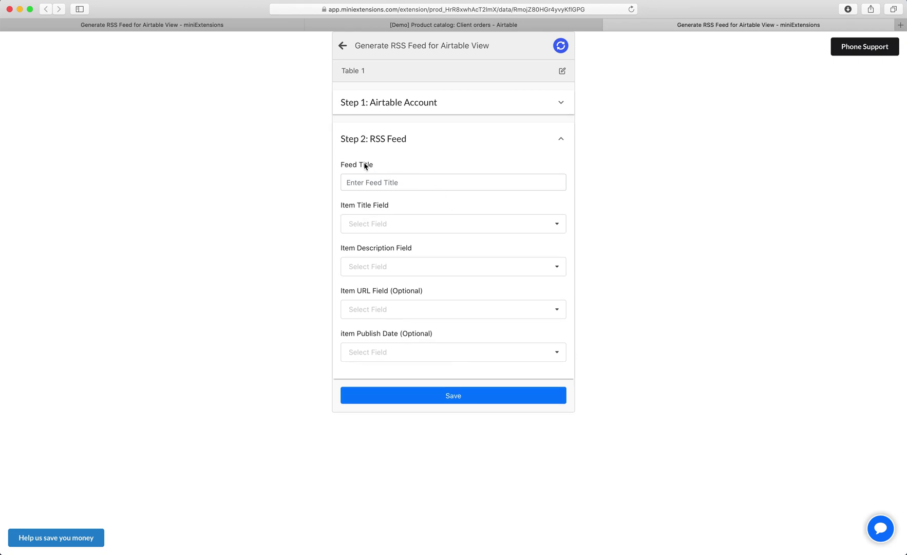
{"action": "left_click", "coordinate": [377, 180]}
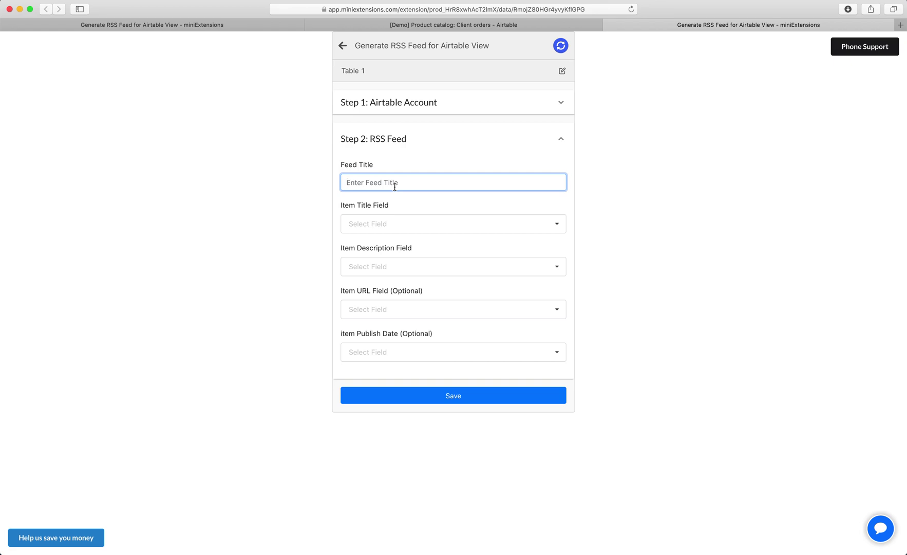
{"action": "type", "text": "Demo RSS FEed"}
{"action": "key", "text": "super+Tab"}
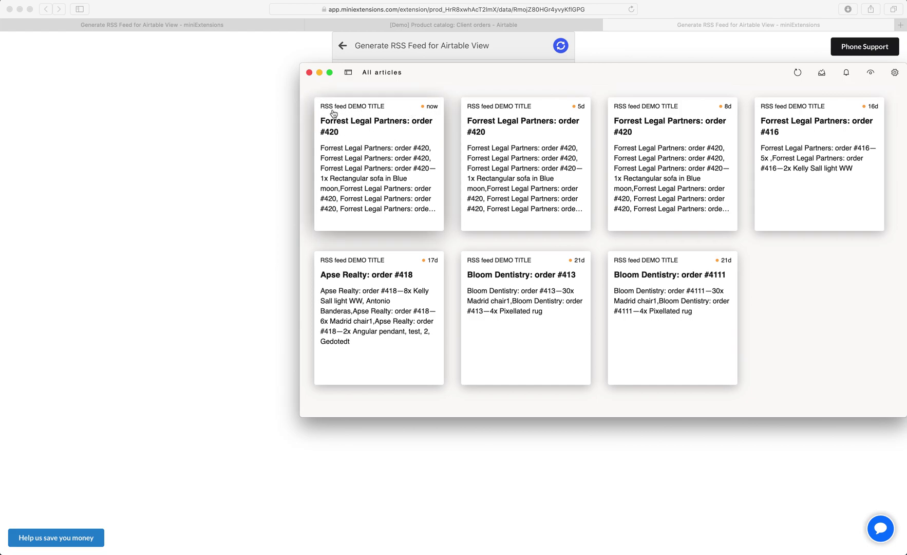
{"action": "key", "text": "super+Tab"}
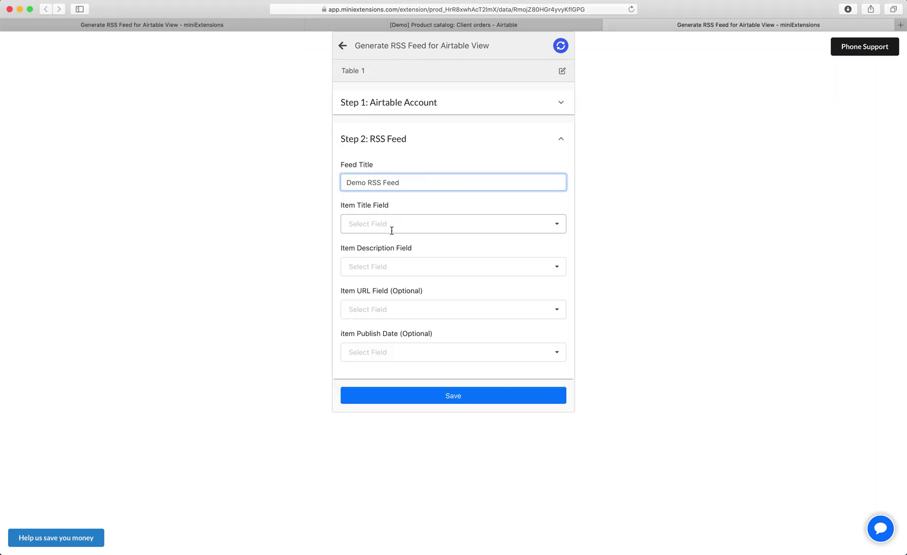
Map Name as the item title field and Notes as the item description field.
{"action": "left_click", "coordinate": [391, 230]}
{"action": "left_click", "coordinate": [365, 246]}
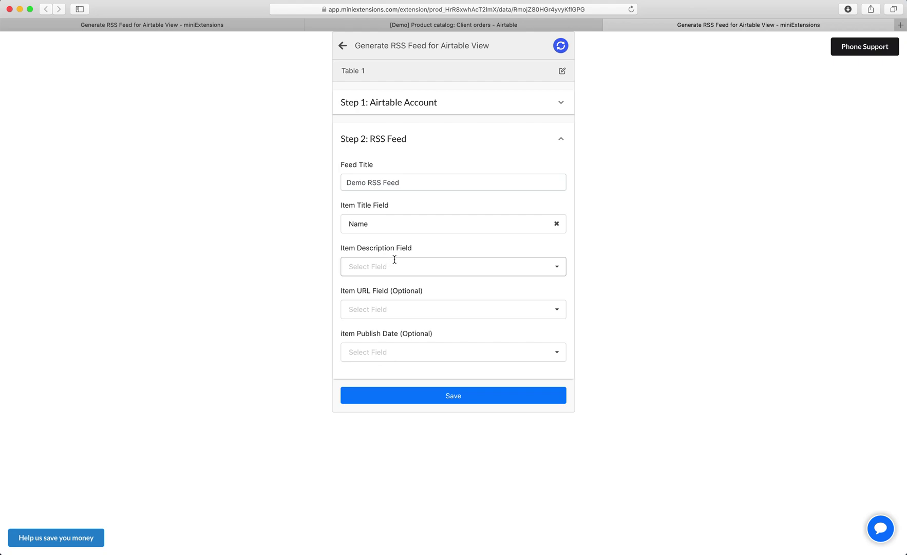
{"action": "key", "text": "super+Tab"}
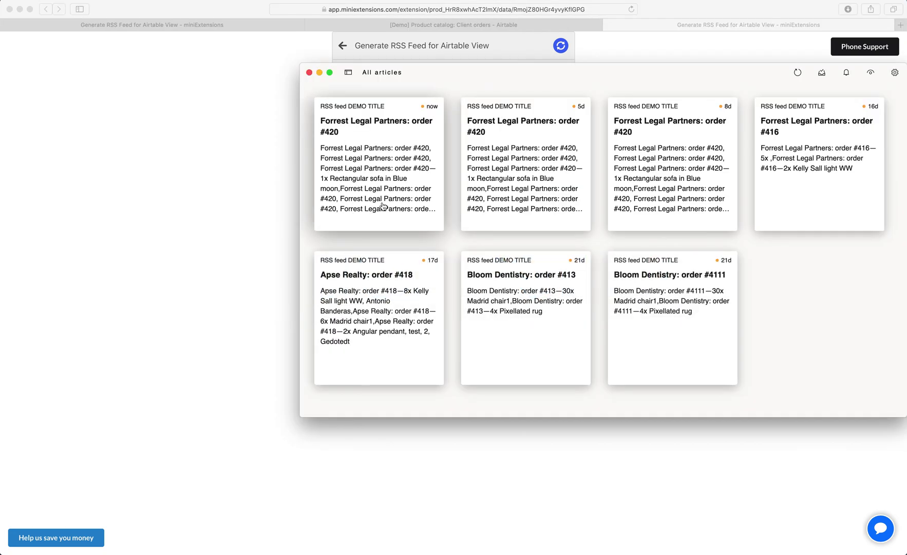
{"action": "key", "text": "super+Tab"}
{"action": "left_click", "coordinate": [396, 265]}
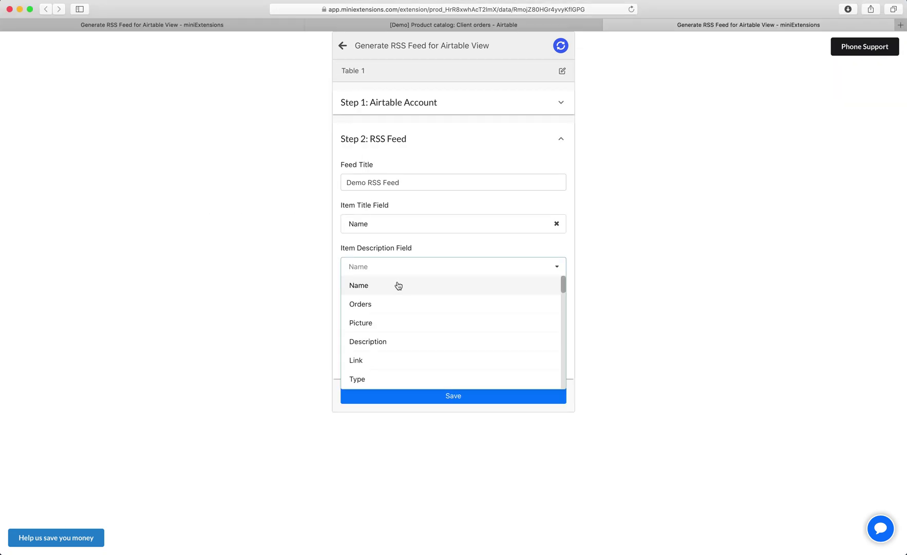
{"action": "scroll", "coordinate": [401, 318], "scroll_direction": "down", "scroll_amount": 1}
{"action": "left_click", "coordinate": [377, 318]}
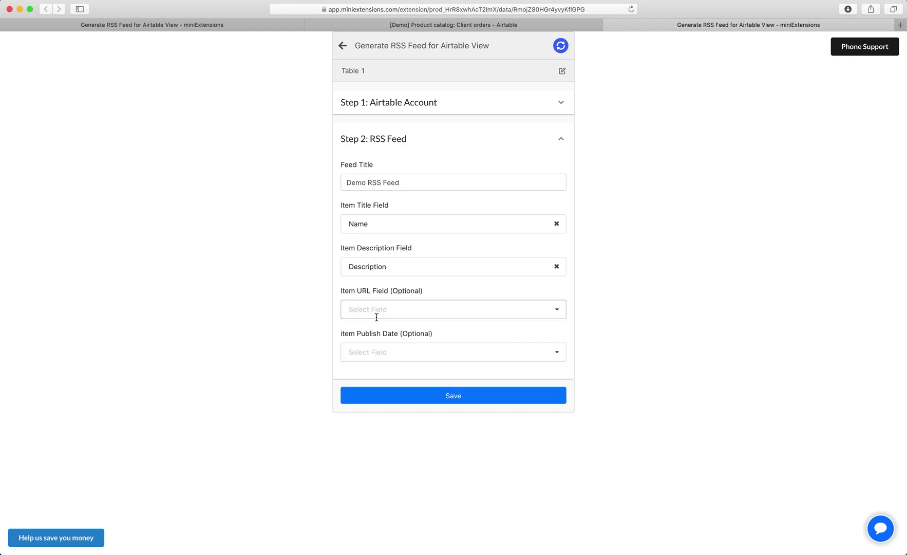
{"action": "left_click", "coordinate": [386, 272]}
{"action": "type", "text": "no"}
{"action": "left_click", "coordinate": [401, 287]}
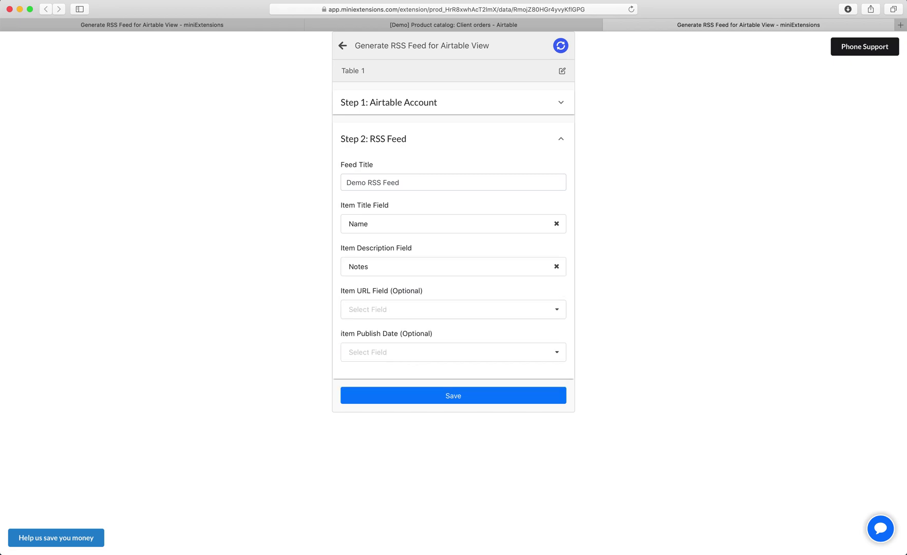
Use Link as the item URL field, then preview an order #420 article in Fluent Reader.
{"action": "left_click", "coordinate": [375, 306]}
{"action": "scroll", "coordinate": [391, 350], "scroll_direction": "down", "scroll_amount": 1}
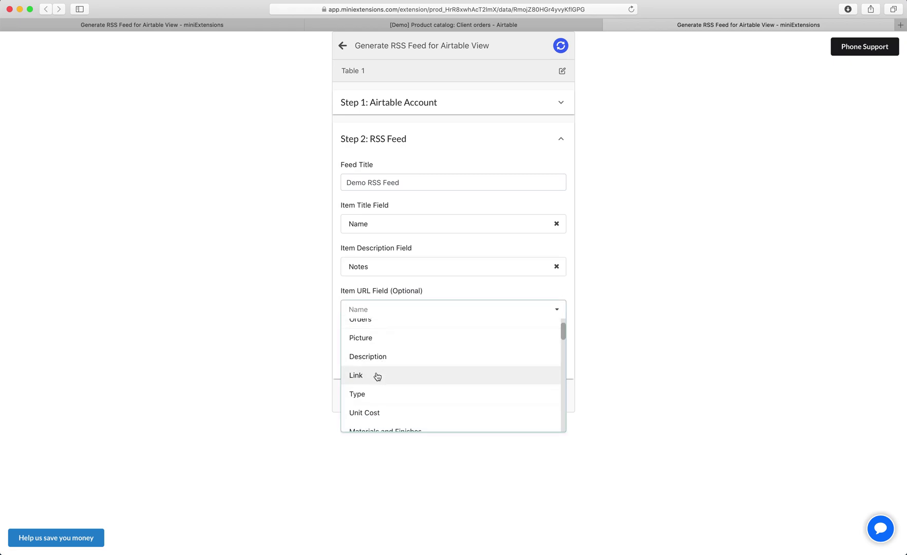
{"action": "left_click", "coordinate": [378, 375]}
{"action": "key", "text": "super+Tab"}
{"action": "left_click", "coordinate": [498, 176]}
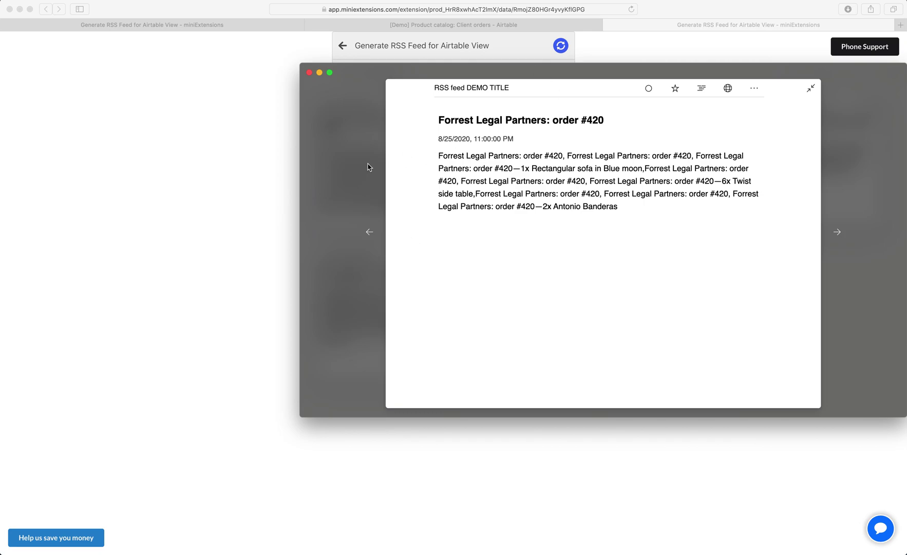
{"action": "left_click", "coordinate": [349, 169]}
{"action": "left_click", "coordinate": [204, 174]}
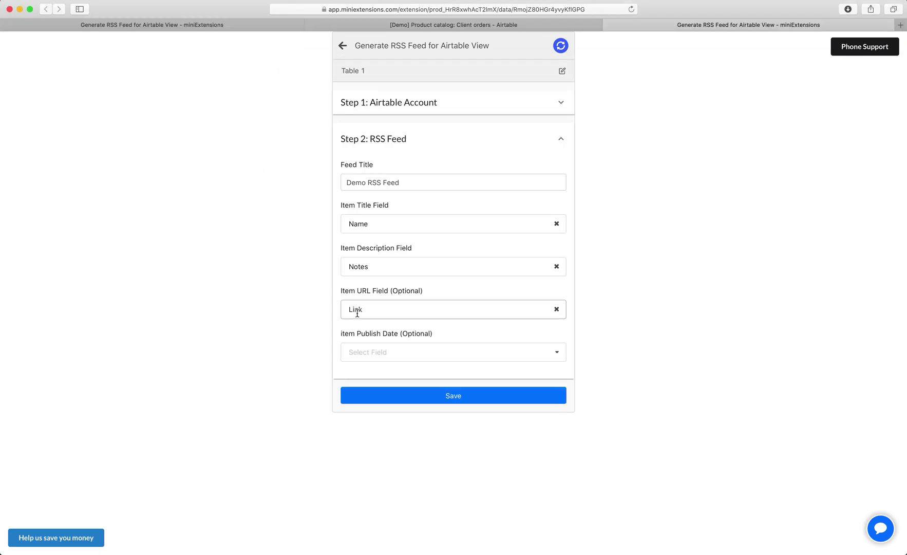
Set 'date' as the item publish date field and save the feed settings.
{"action": "left_click", "coordinate": [393, 350]}
{"action": "scroll", "coordinate": [394, 380], "scroll_direction": "down", "scroll_amount": 3}
{"action": "type", "text": "dat"}
{"action": "key", "text": "BackSpace"}
{"action": "key", "text": "BackSpace"}
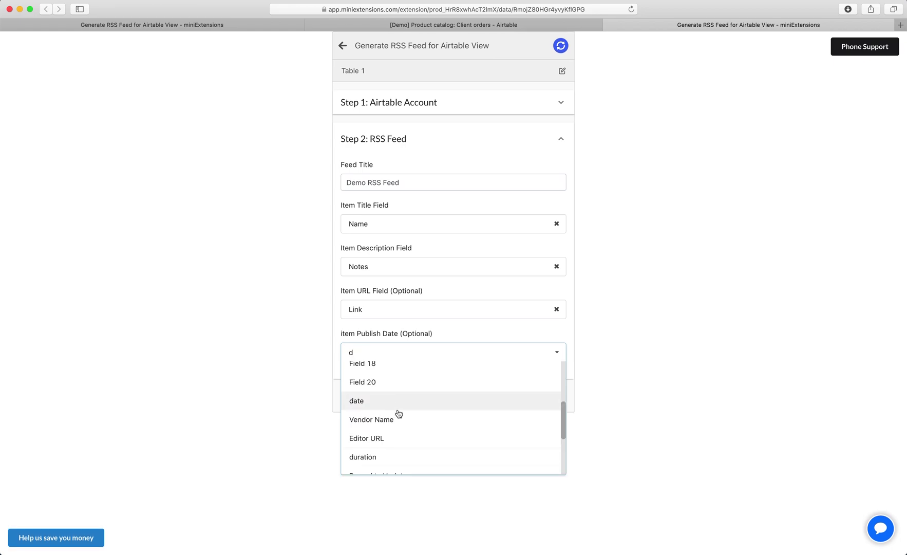
{"action": "left_click", "coordinate": [374, 403]}
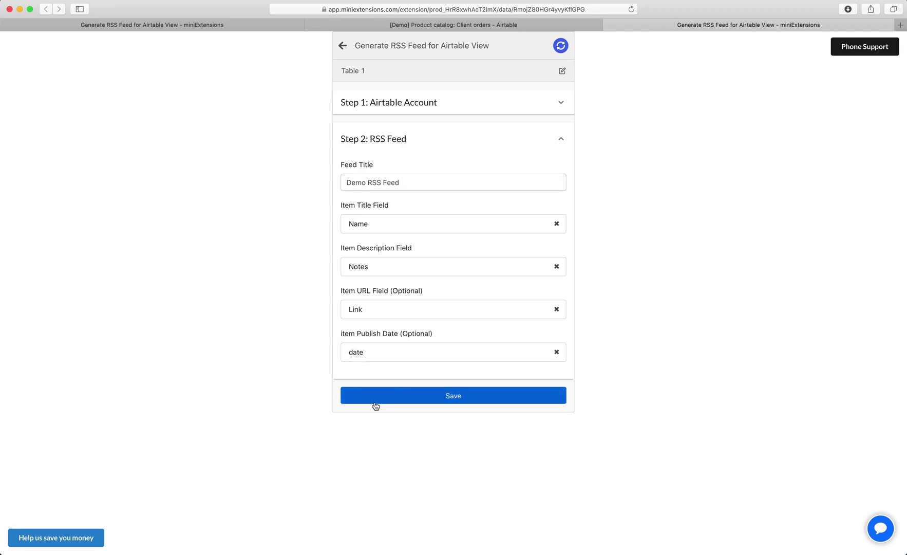
{"action": "left_click", "coordinate": [421, 403]}
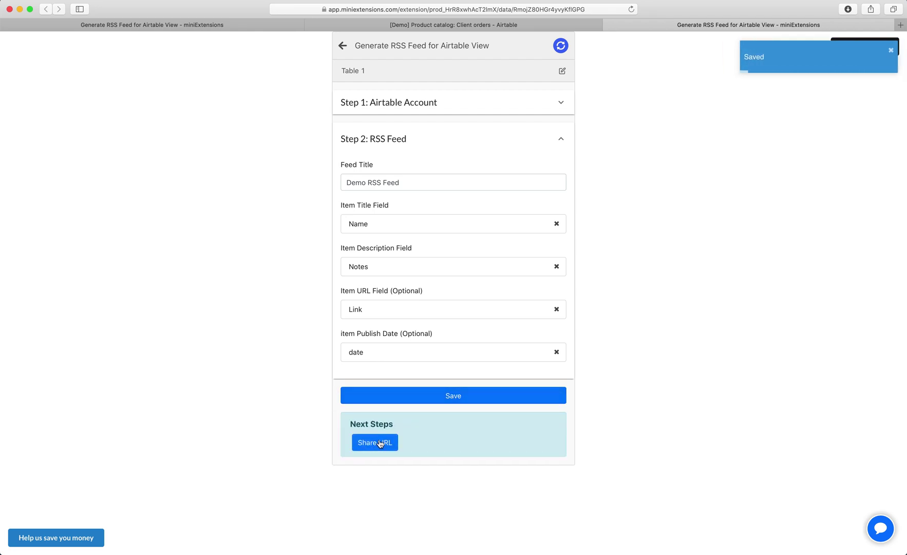
Copy the feed's share URL link and go to Fluent Reader.
{"action": "right_click", "coordinate": [381, 442]}
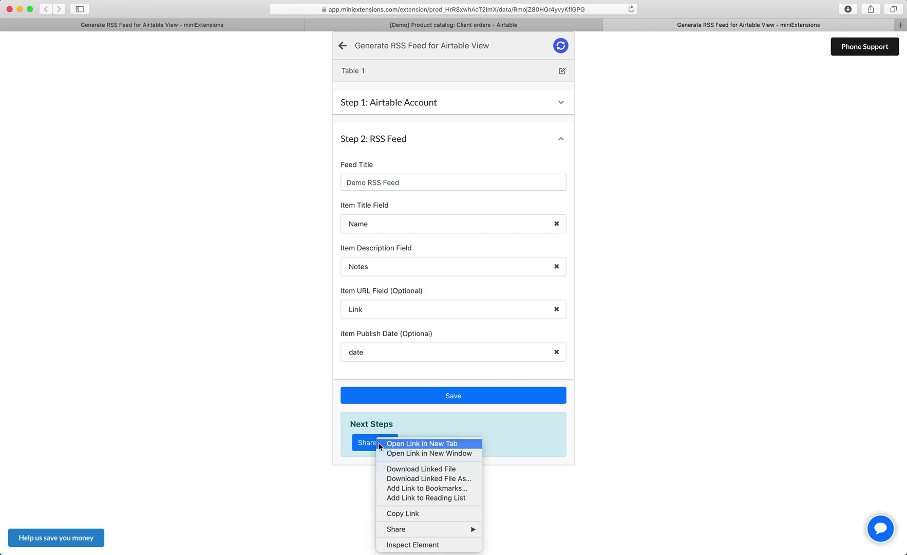
{"action": "left_click", "coordinate": [406, 514]}
{"action": "key", "text": "super+Tab"}
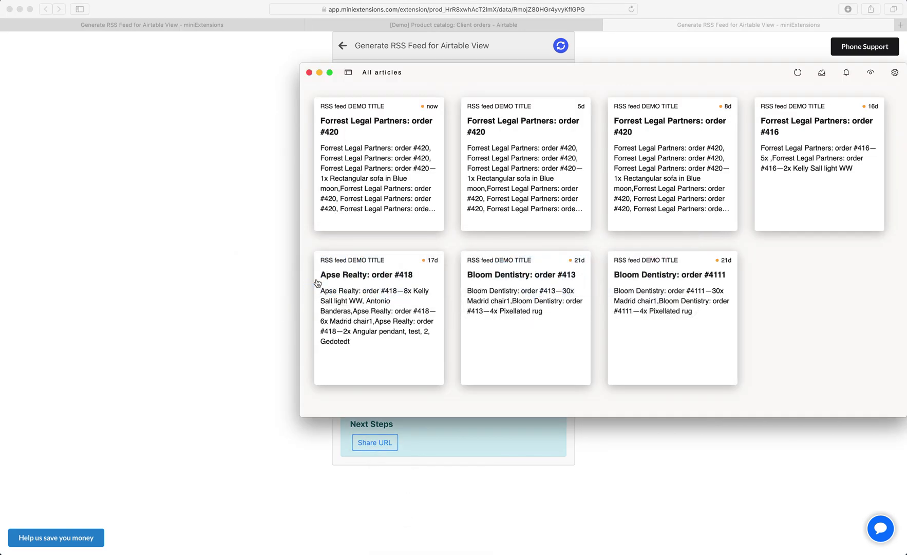
Add the copied feed URL as a new source in Fluent Reader's source settings.
{"action": "left_click", "coordinate": [348, 73]}
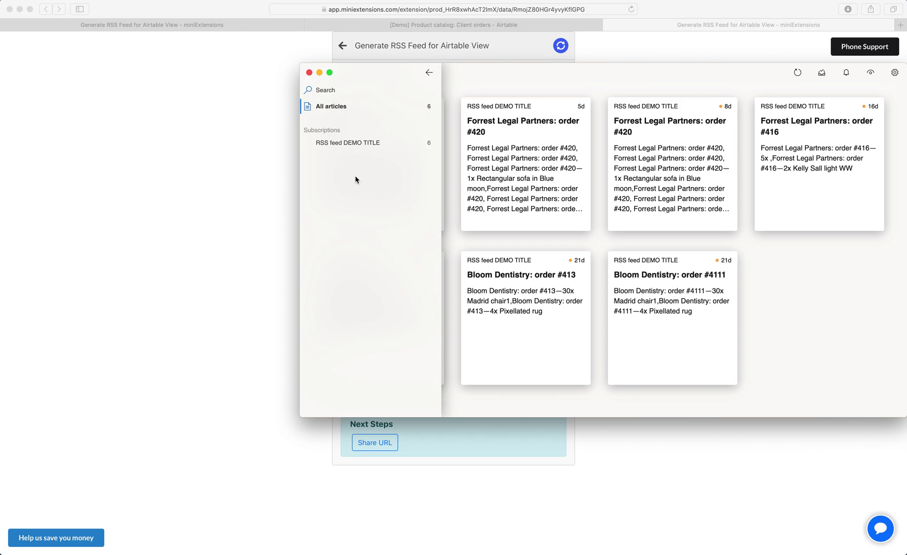
{"action": "left_click", "coordinate": [89, 0]}
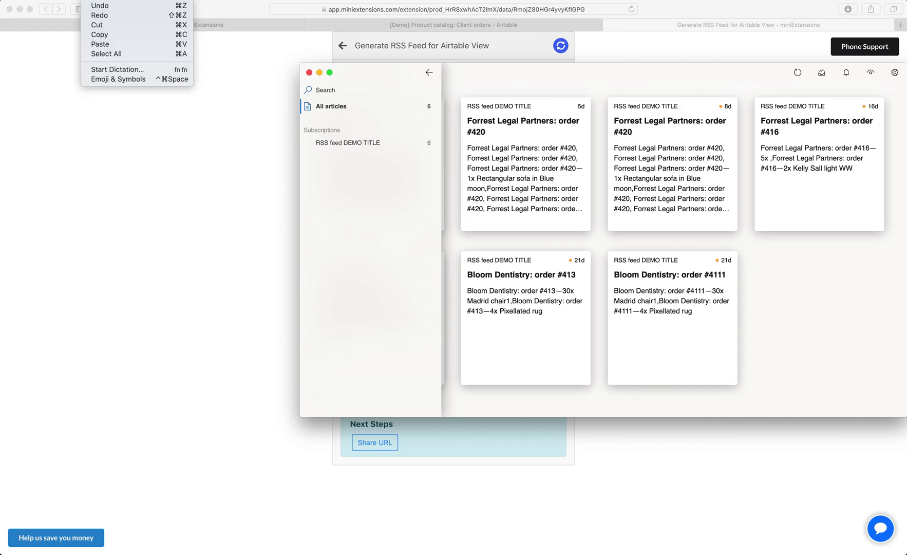
{"action": "key", "text": "Escape"}
{"action": "left_click", "coordinate": [895, 72]}
{"action": "left_click", "coordinate": [541, 181]}
{"action": "key", "text": "super+v"}
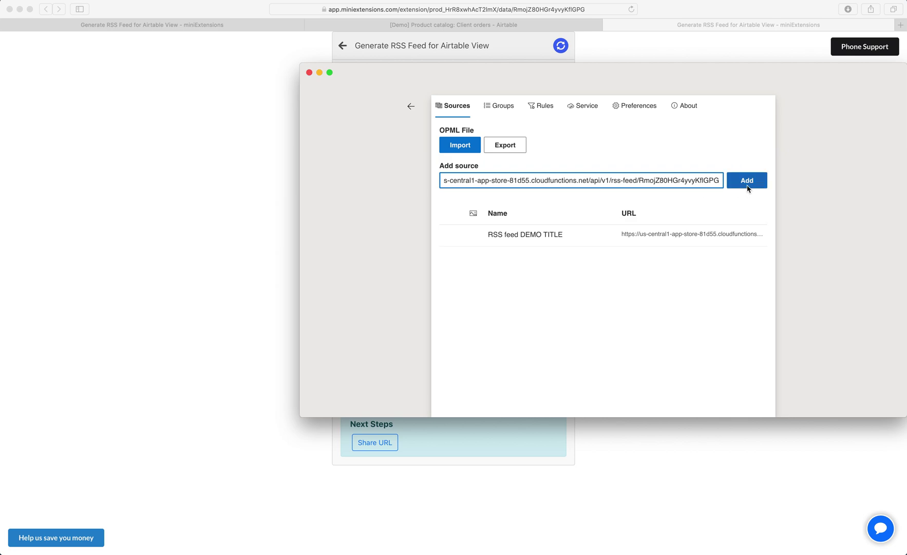
{"action": "left_click", "coordinate": [747, 184]}
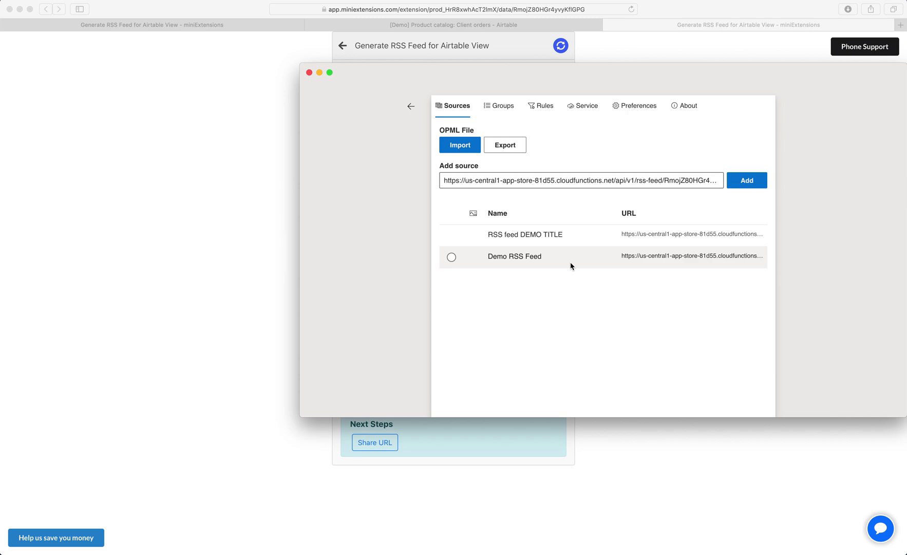
Inspect the new Demo RSS Feed source's settings, then return to the articles.
{"action": "left_click", "coordinate": [571, 266]}
{"action": "scroll", "coordinate": [642, 301], "scroll_direction": "down", "scroll_amount": 2}
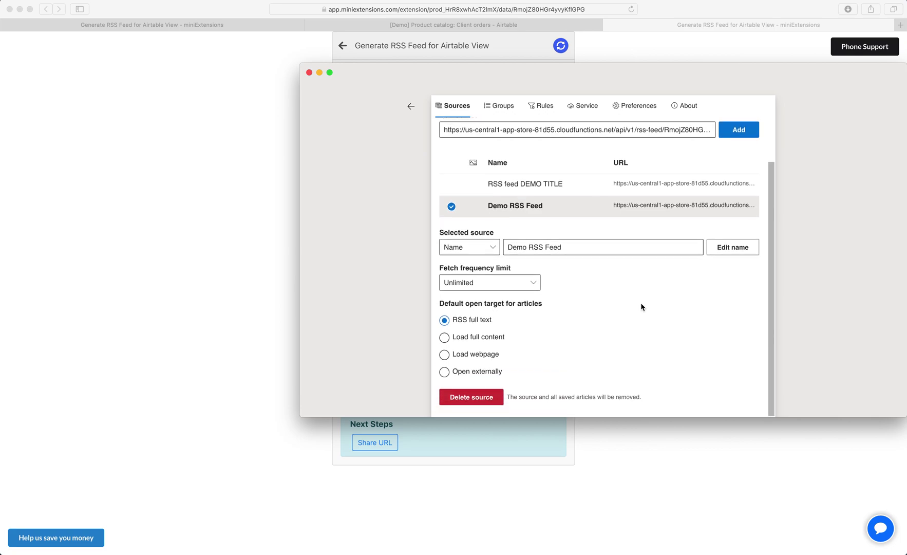
{"action": "scroll", "coordinate": [642, 307], "scroll_direction": "up", "scroll_amount": 2}
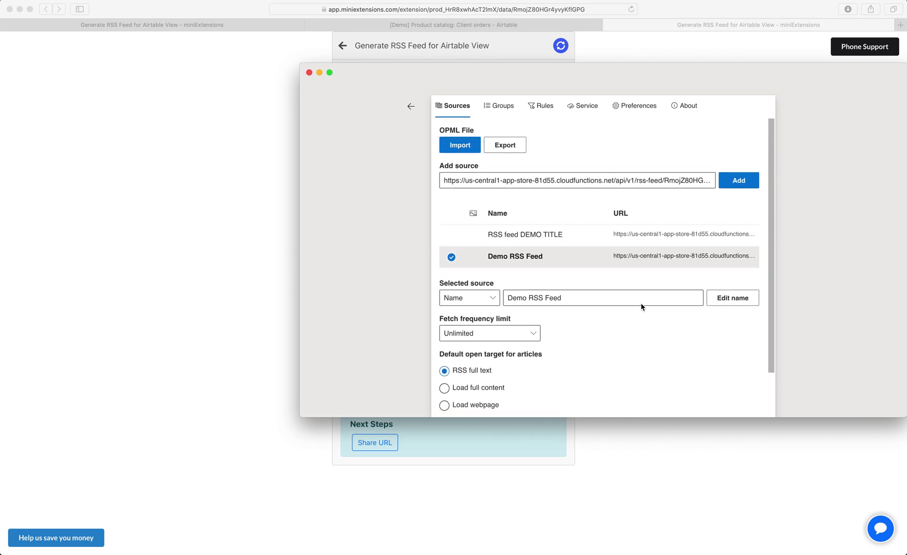
{"action": "left_click", "coordinate": [411, 107]}
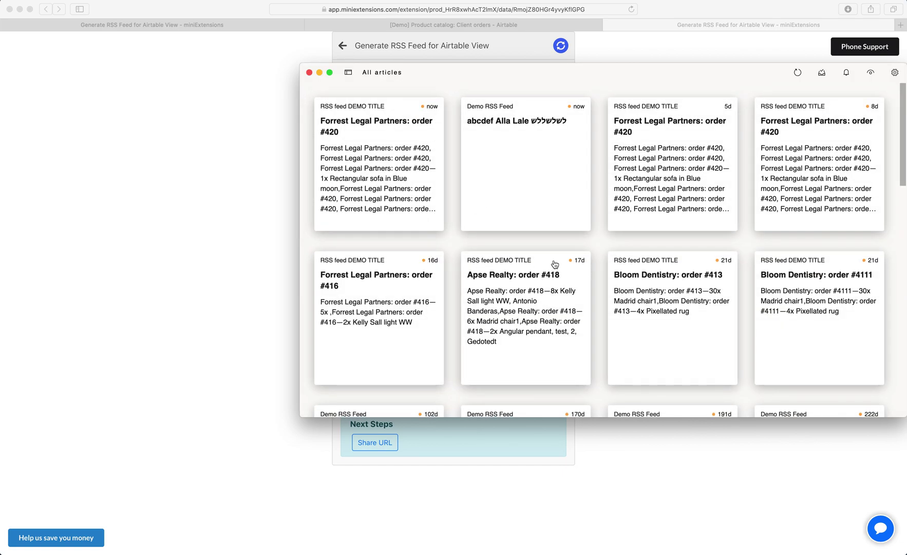
Filter Fluent Reader to the Demo RSS Feed subscription and browse its Furniture cards.
{"action": "left_click", "coordinate": [349, 72]}
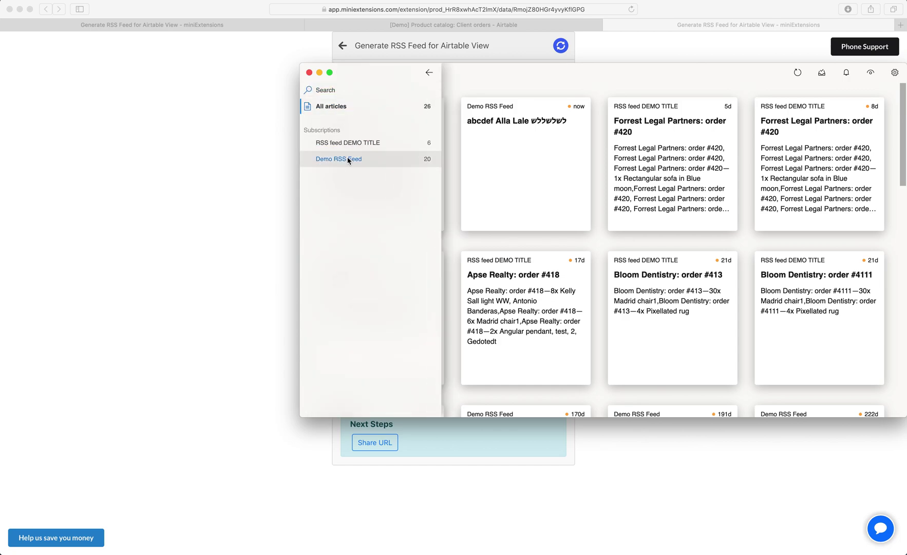
{"action": "left_click", "coordinate": [368, 158]}
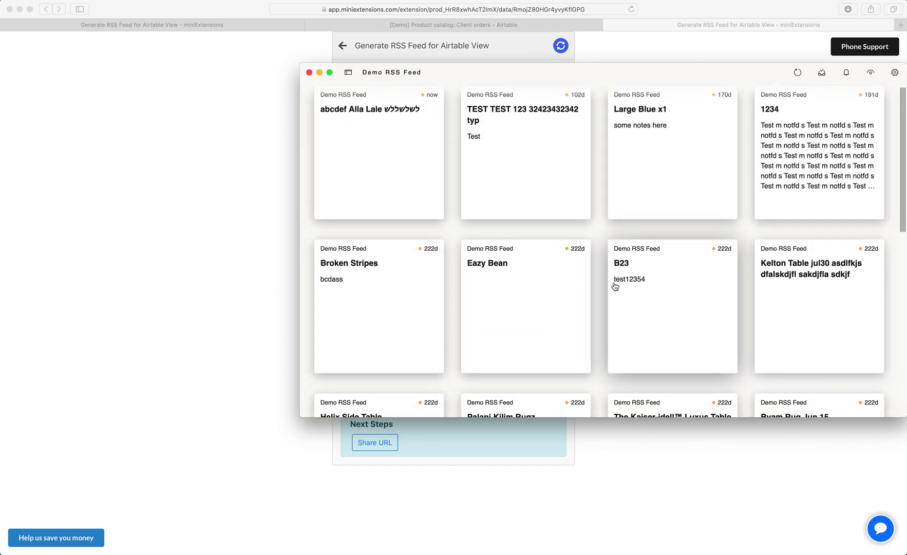
{"action": "left_click", "coordinate": [234, 289]}
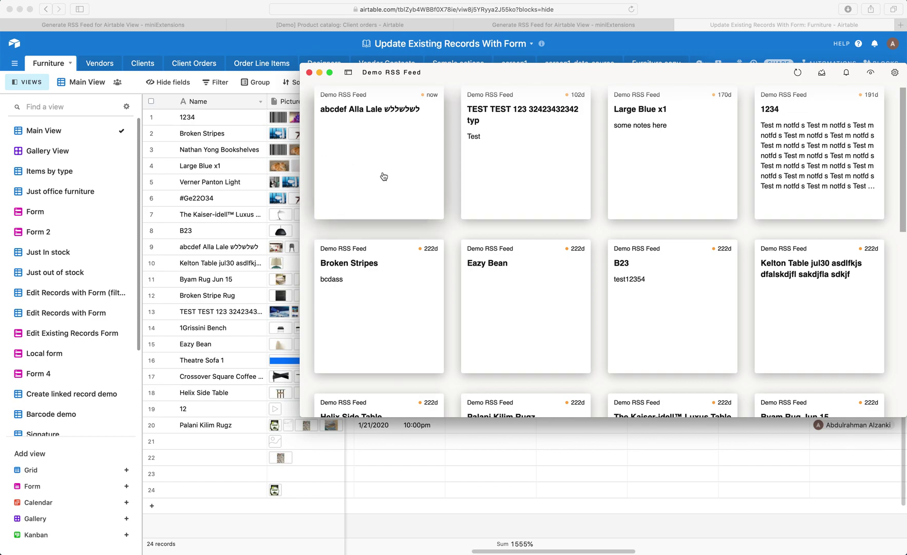
{"action": "scroll", "coordinate": [463, 278], "scroll_direction": "down", "scroll_amount": 10}
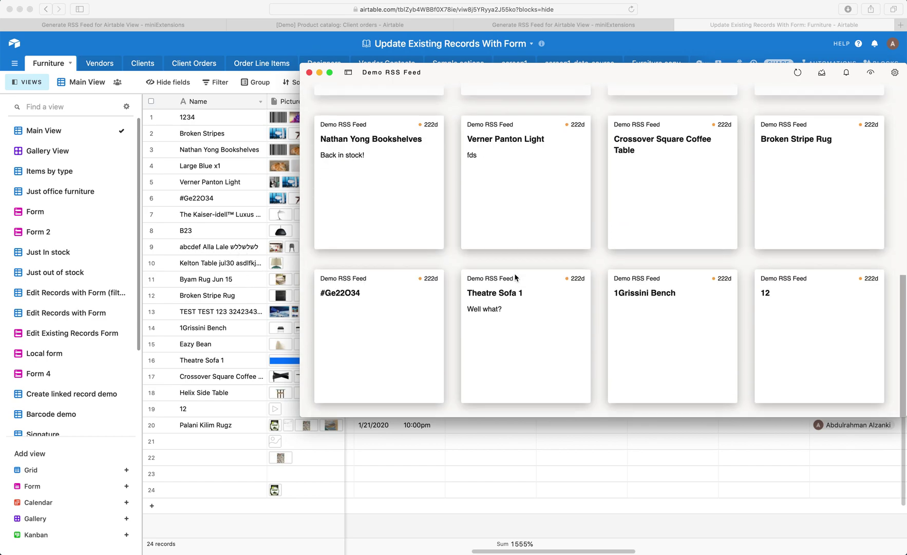
Read the Verner Panton Light article, load its web page, then close it.
{"action": "left_click", "coordinate": [493, 154]}
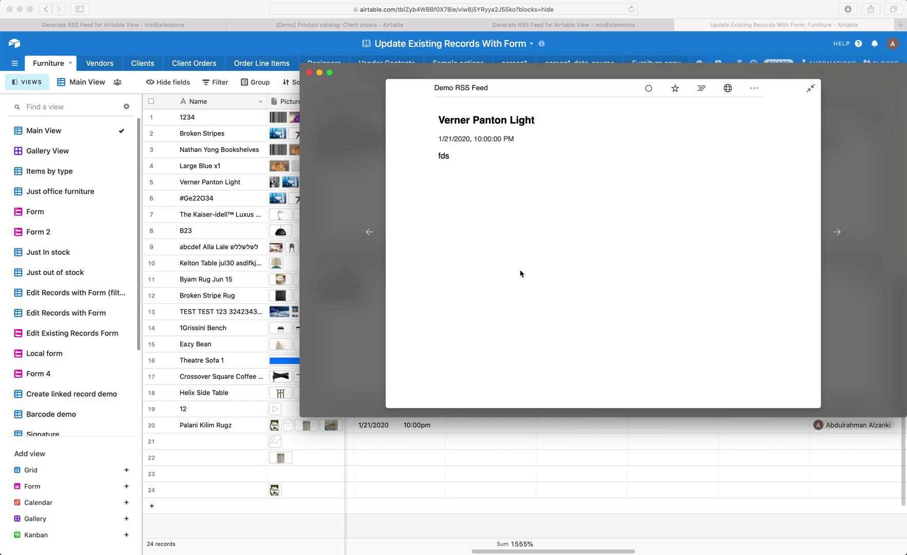
{"action": "left_click", "coordinate": [730, 87]}
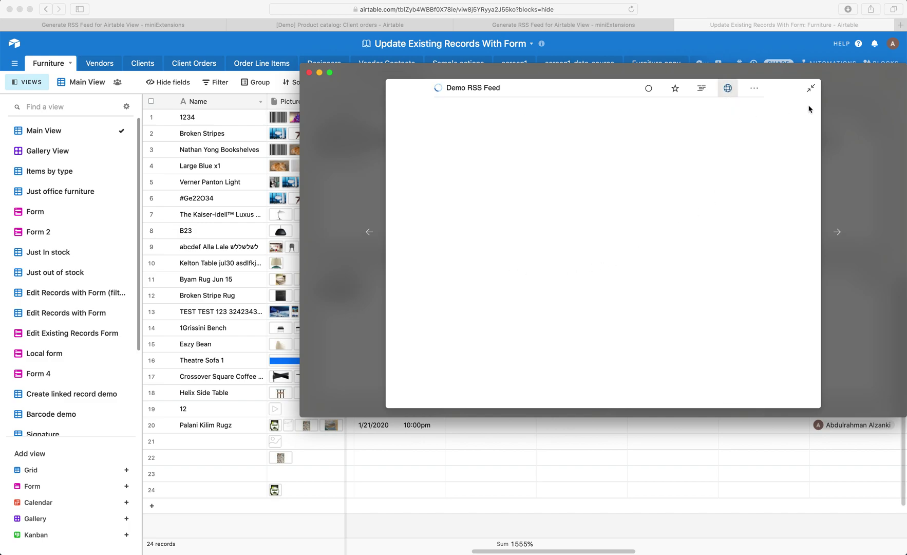
{"action": "left_click", "coordinate": [844, 114]}
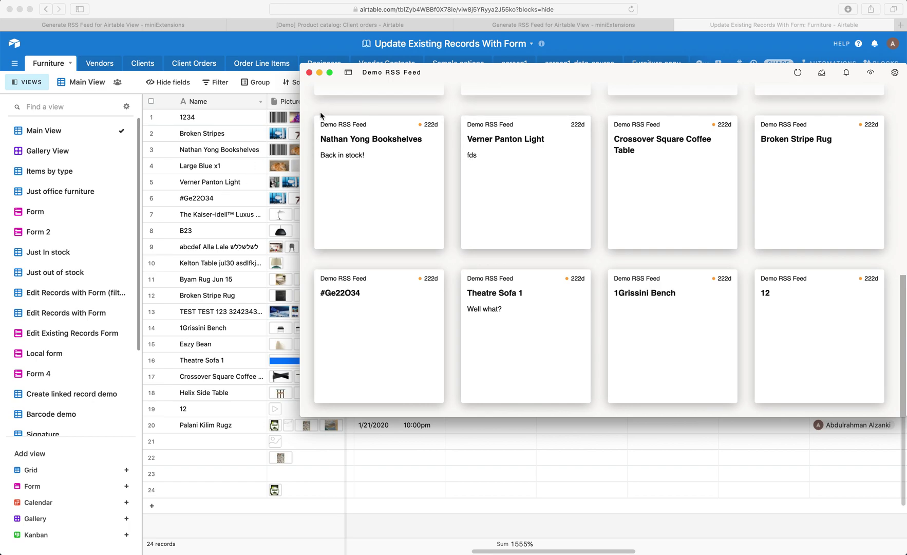